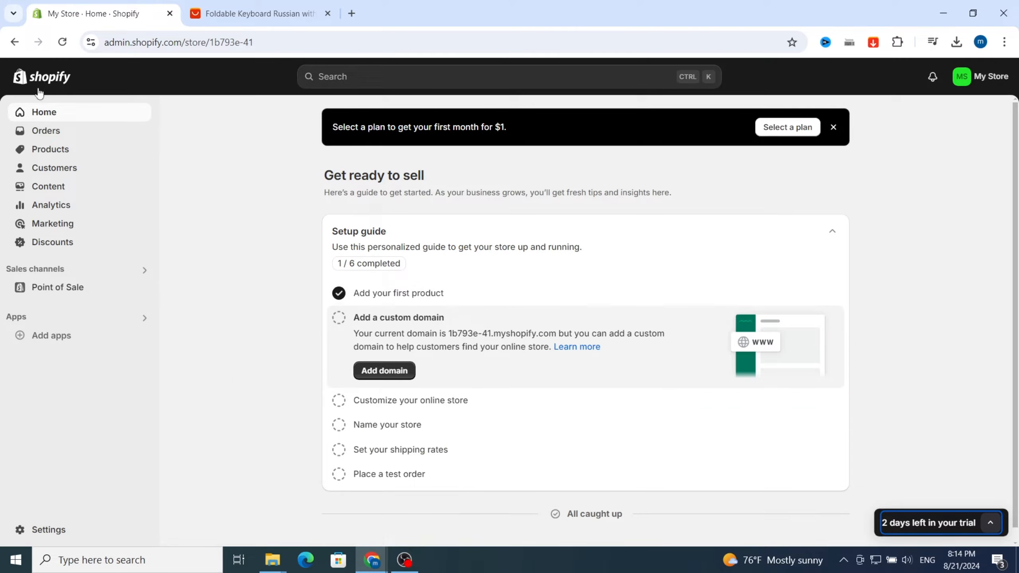
Step: Start a new product and title it "Foldable Keyboard Russian with Touchpad Portable", copied from the AliExpress listing
click(41, 157)
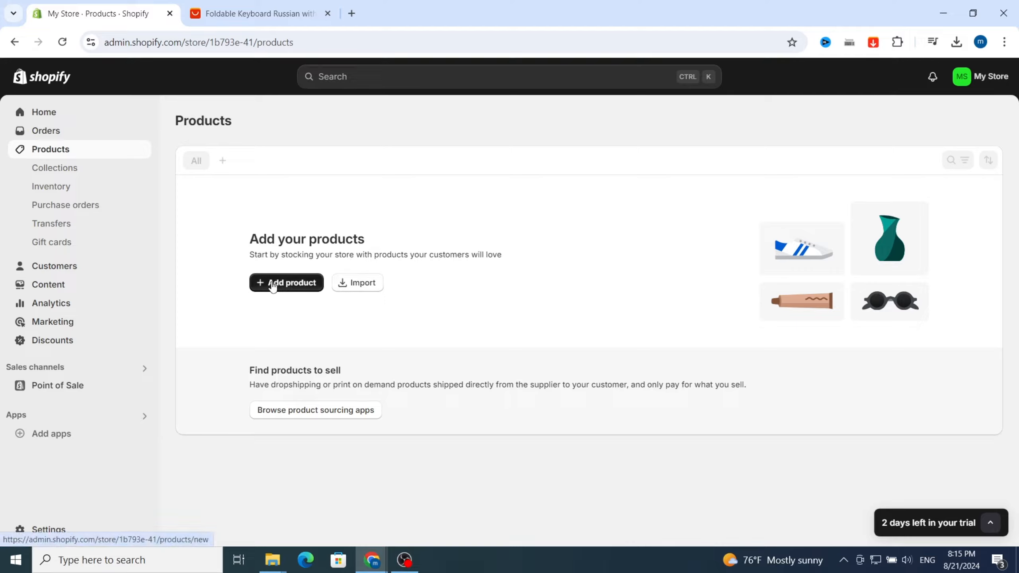
click(272, 286)
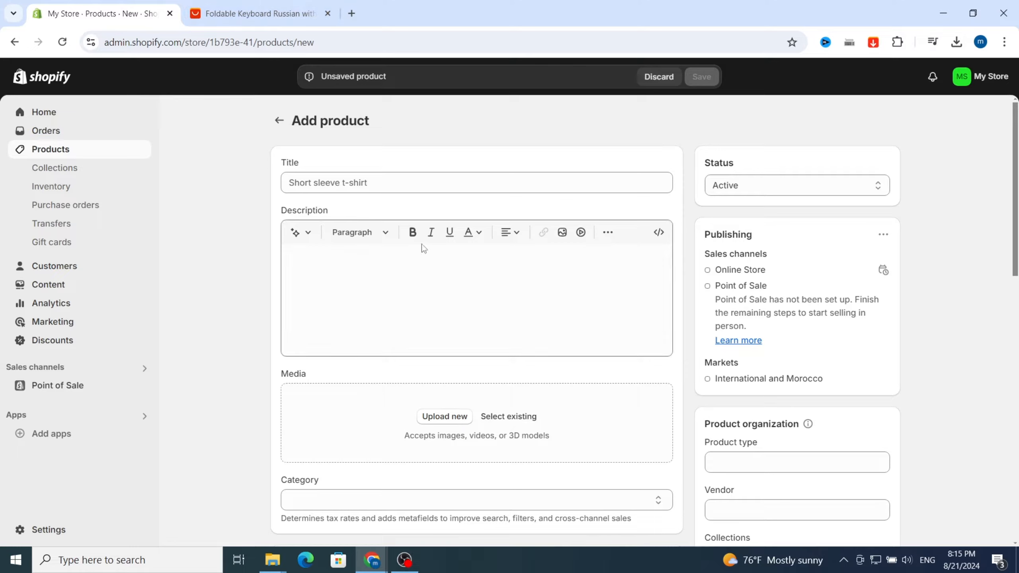
click(258, 13)
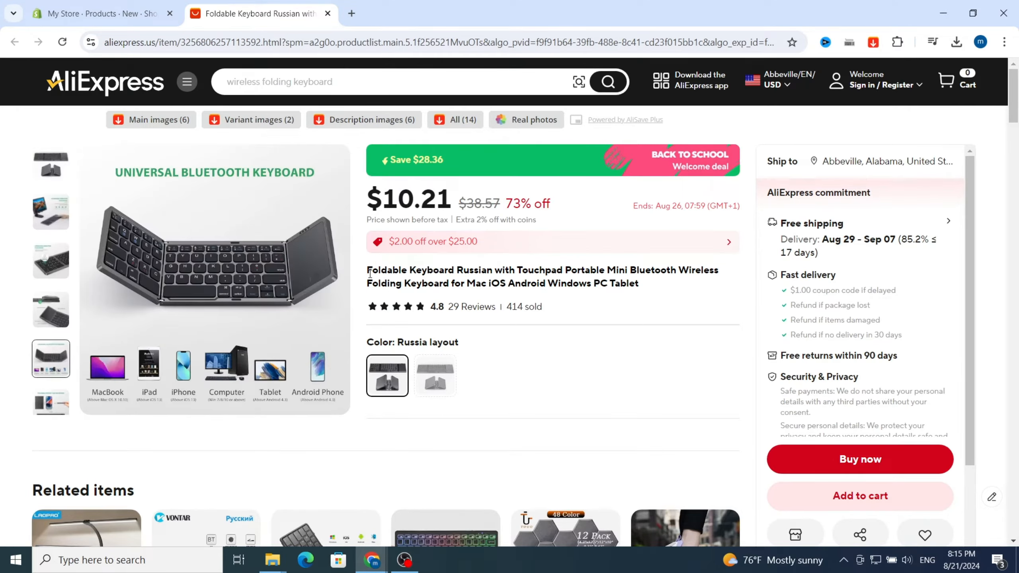
drag(369, 271, 603, 274)
key(ctrl+c)
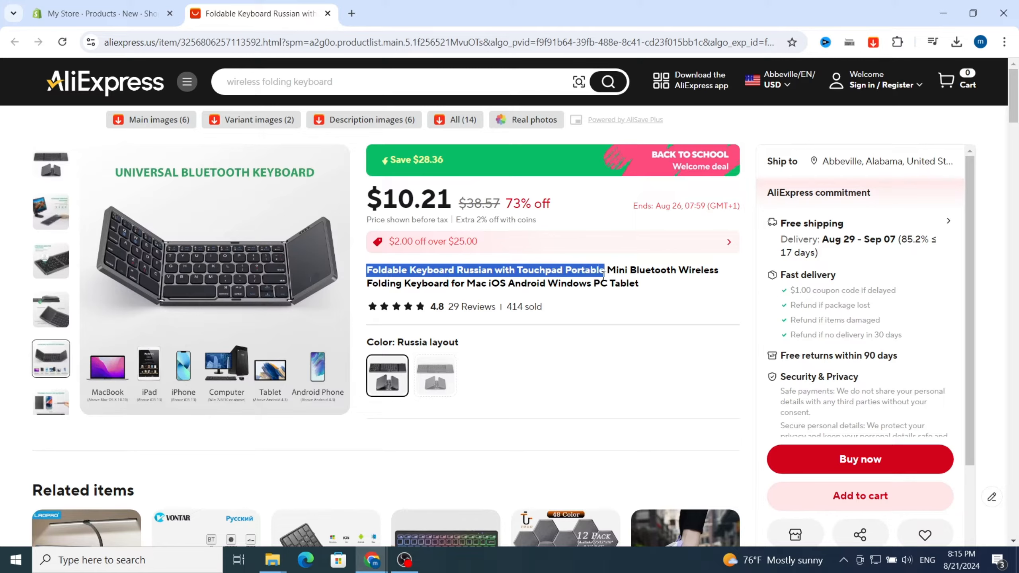
click(120, 7)
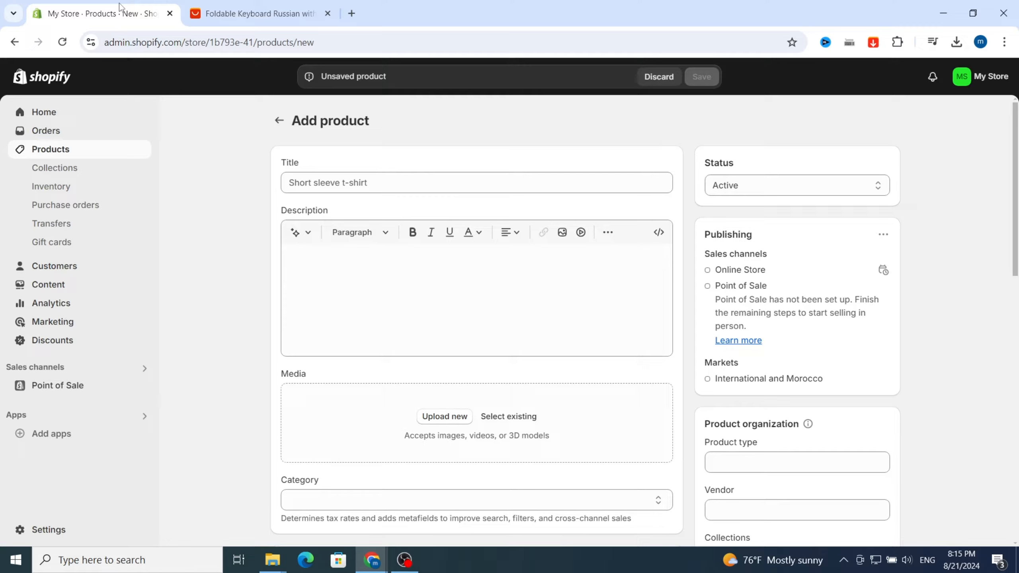
click(394, 190)
key(ctrl+v)
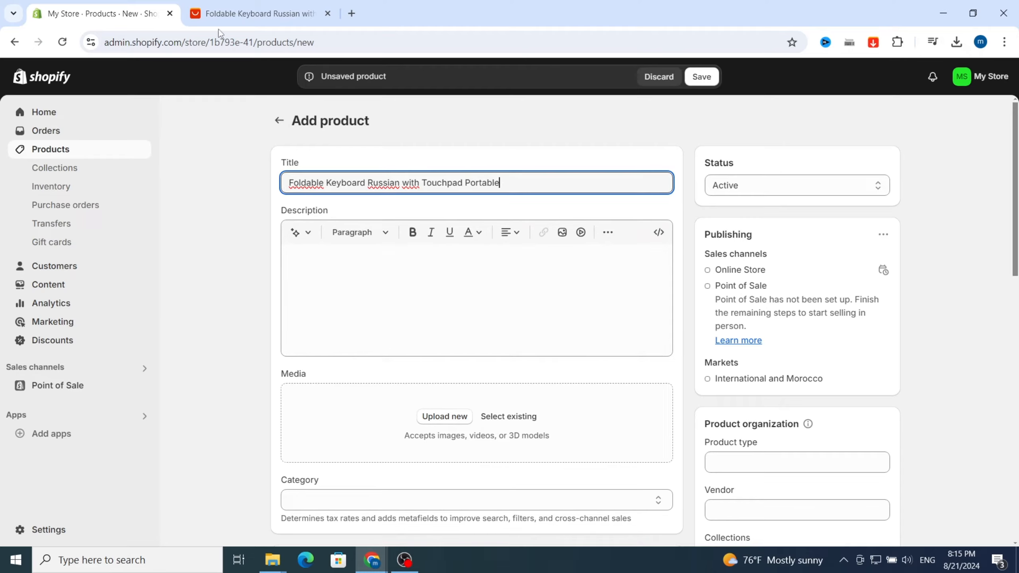
Step: Copy the AliExpress listing's description text, from "UPGRADED SENSITIVE TOUCHPAD" through the Mac OS Android compatibility line
click(257, 13)
scroll(557, 339, down, 5)
scroll(557, 339, down, 15)
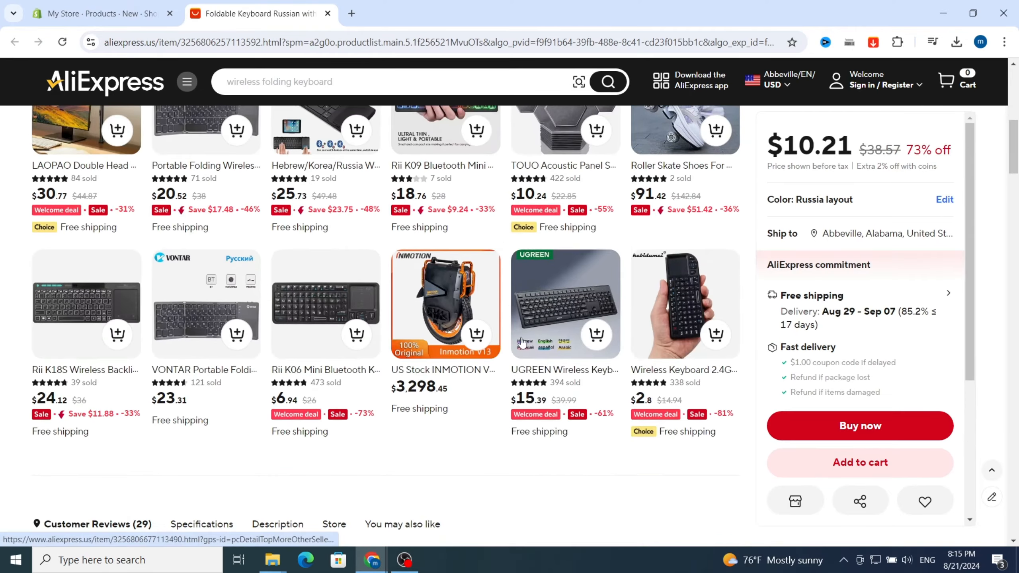
scroll(512, 355, down, 15)
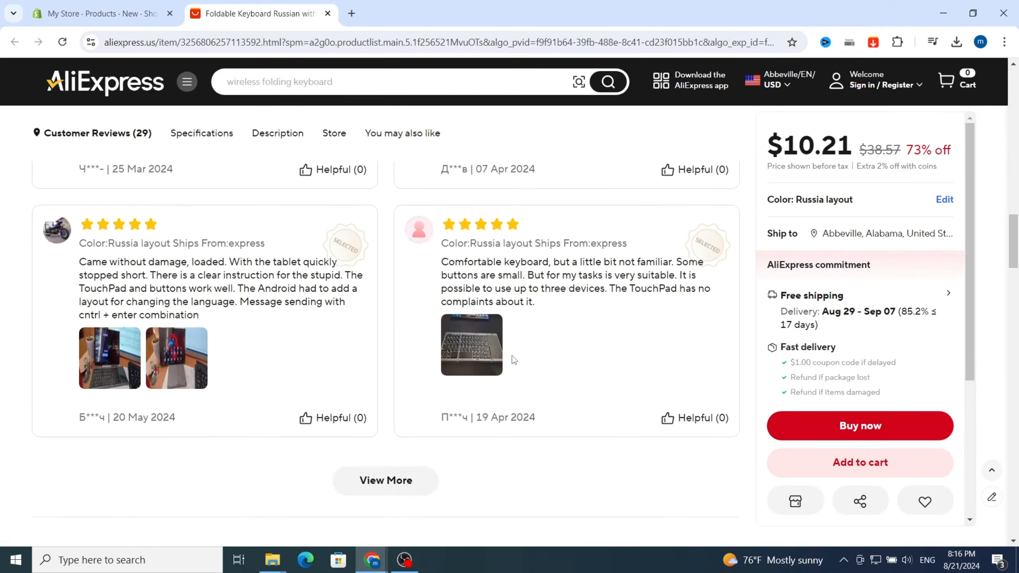
scroll(401, 363, up, 5)
scroll(315, 373, up, 1)
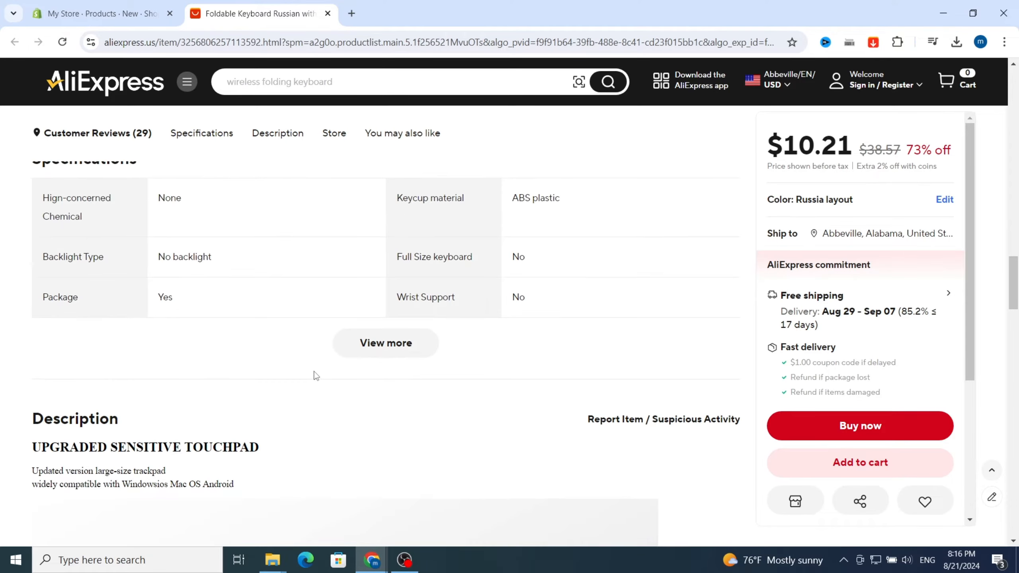
scroll(241, 375, down, 1)
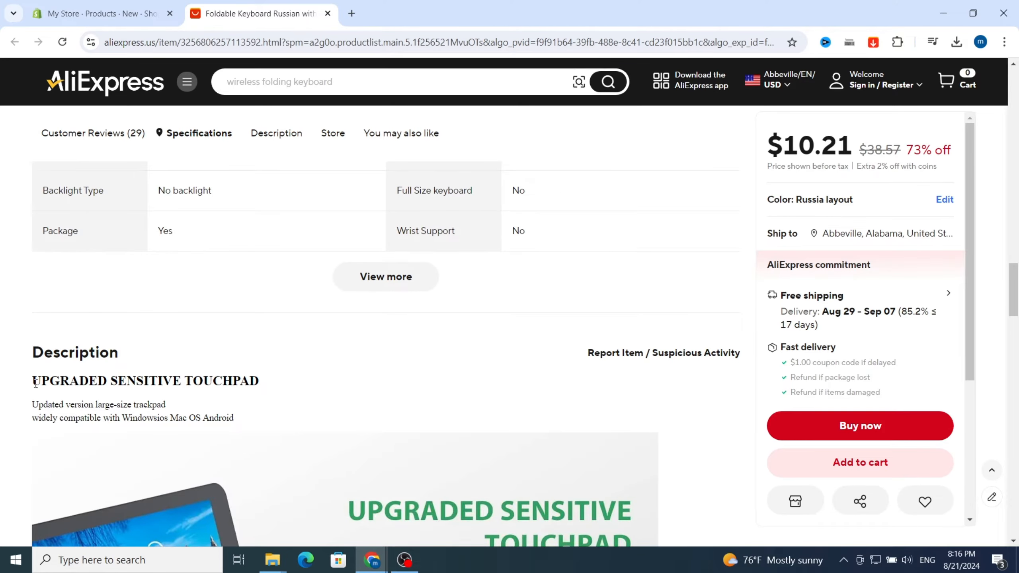
drag(36, 382, 271, 431)
key(ctrl+c)
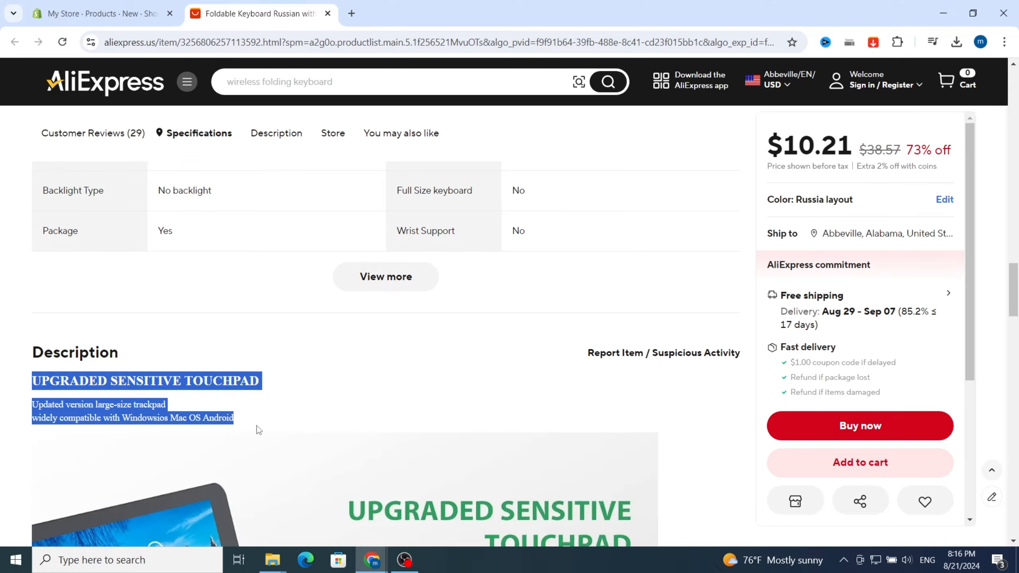
Step: Paste the copied touchpad text into the new Shopify product's description
click(121, 14)
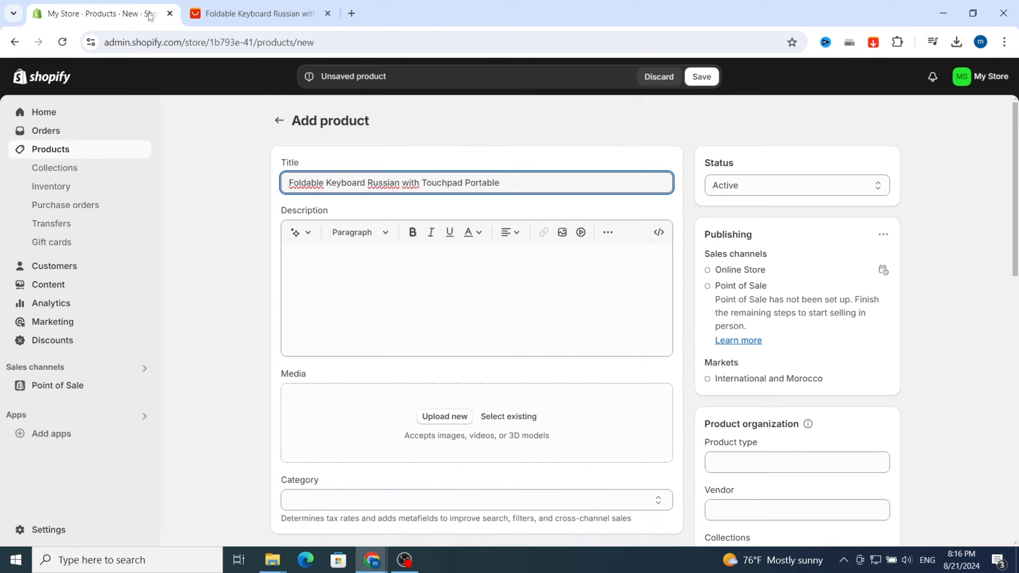
click(350, 279)
key(ctrl+v)
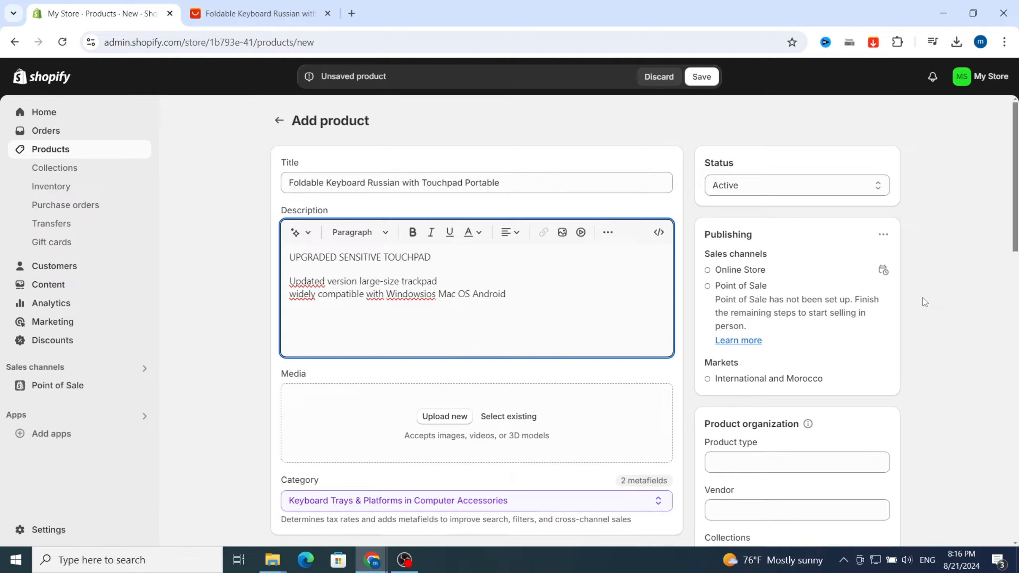
Step: Upload the six keyboard images named 1 to 6 from Downloads as the product's media
scroll(843, 322, down, 2)
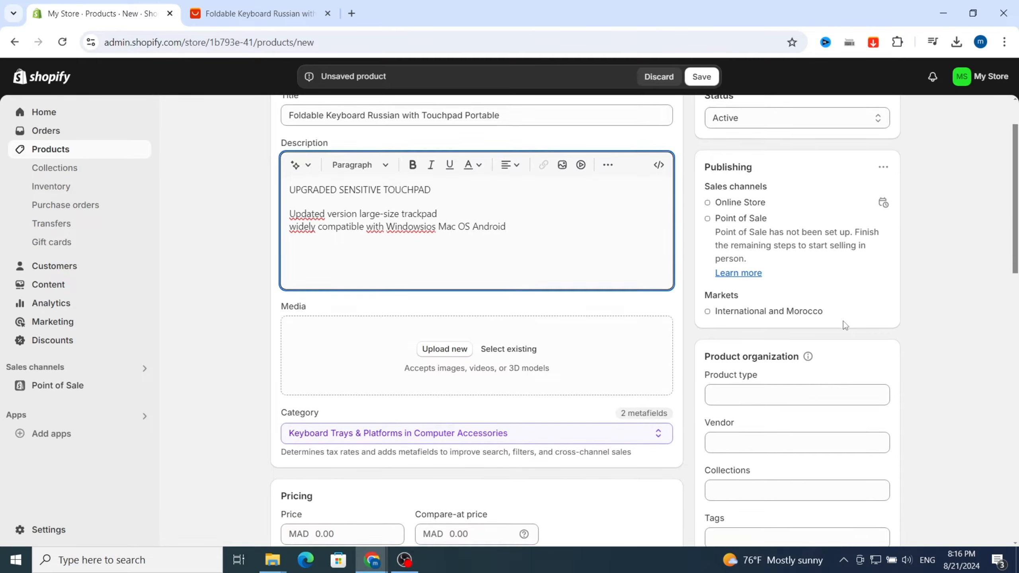
scroll(843, 322, down, 2)
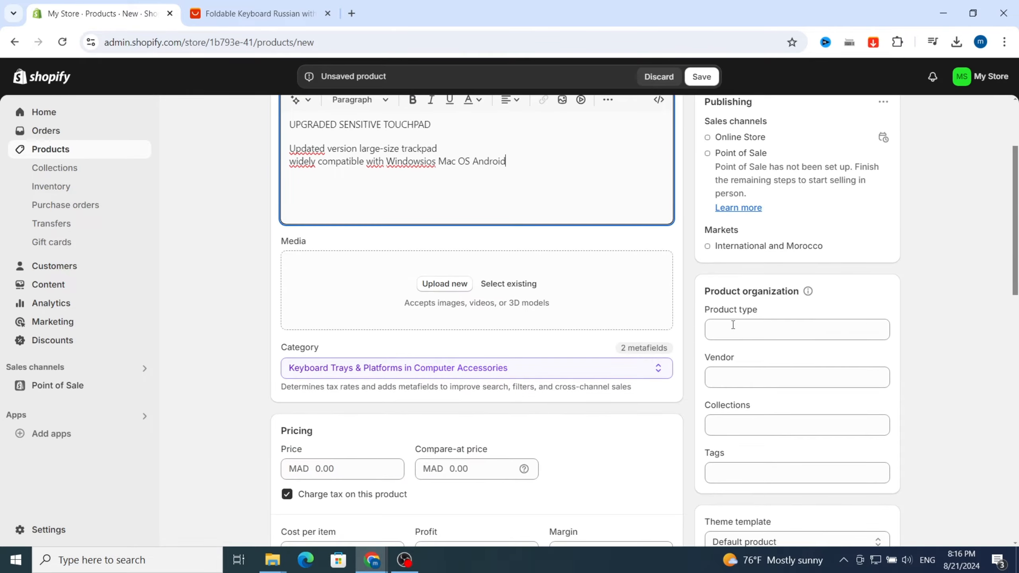
click(442, 288)
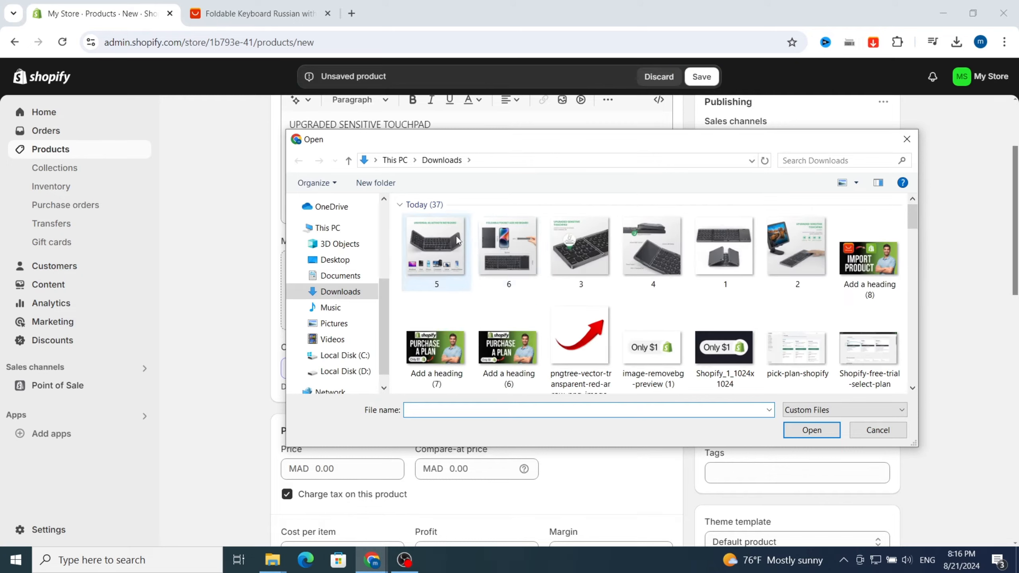
click(429, 257)
ctrl+click(508, 257)
ctrl+click(565, 261)
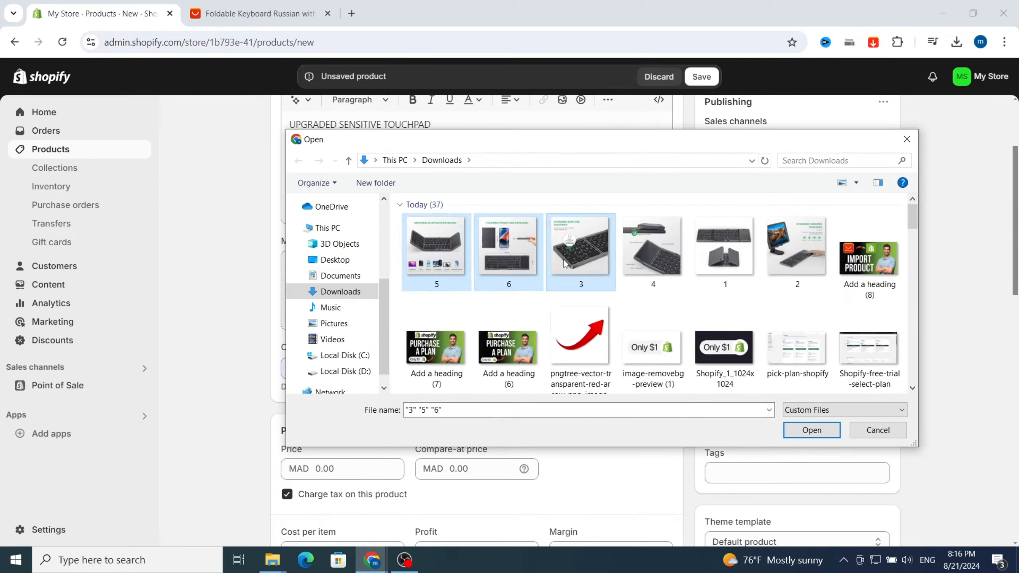
ctrl+click(637, 260)
ctrl+click(720, 256)
ctrl+click(807, 257)
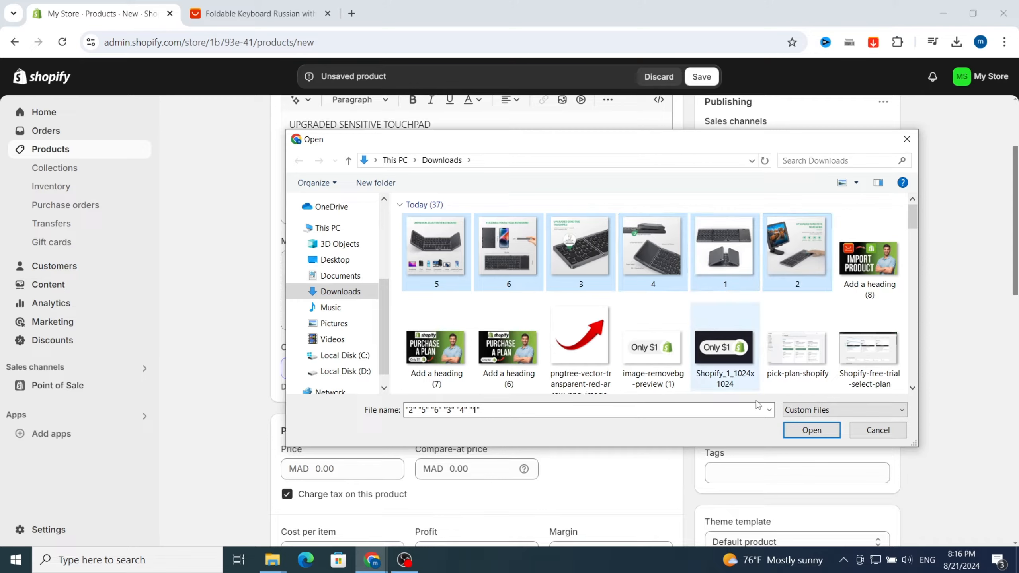
click(811, 429)
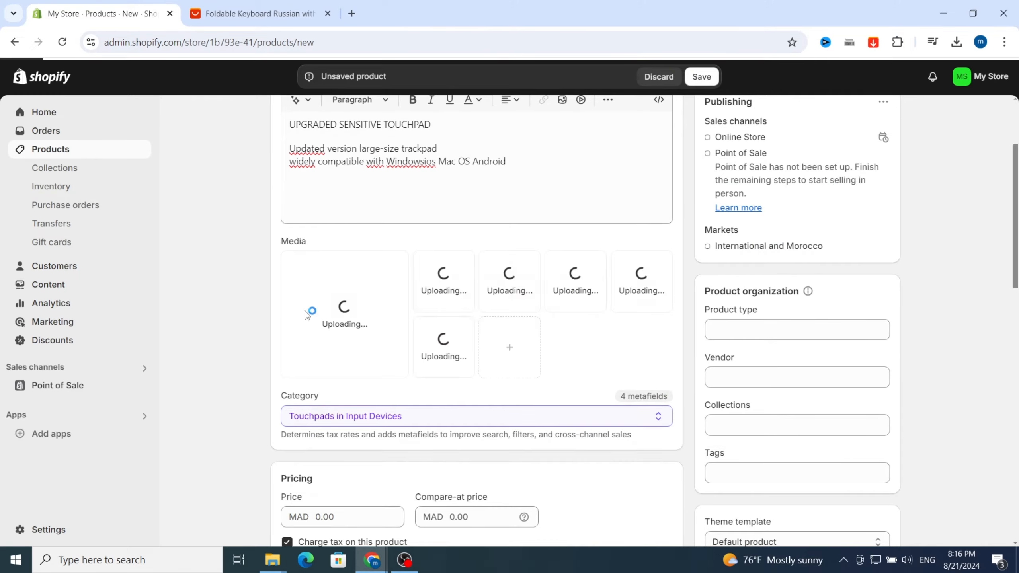
Step: Set the price to MAD 55, the compare-at price to MAD 69 and the cost per item to MAD 25
scroll(438, 384, down, 3)
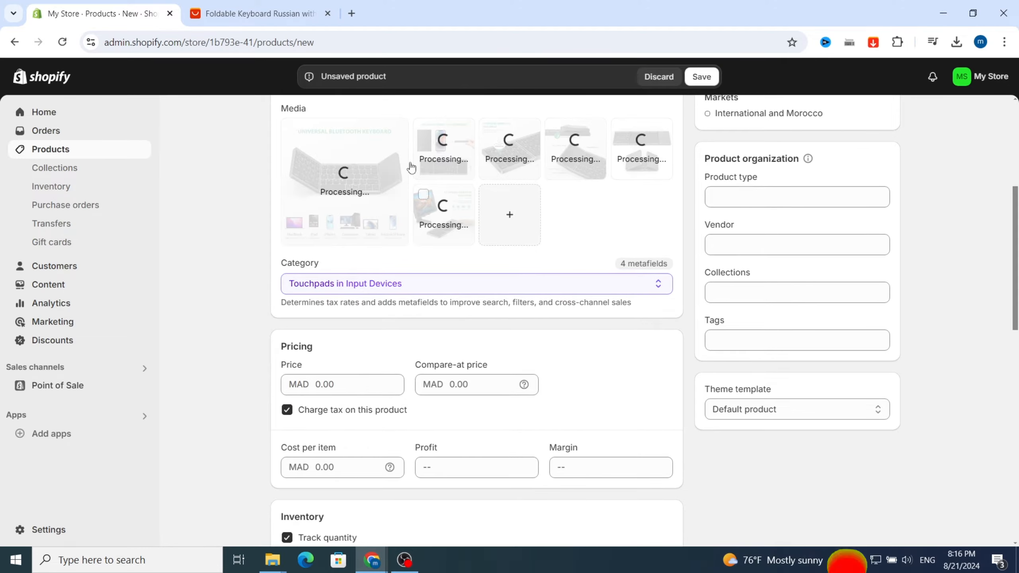
scroll(309, 308, down, 2)
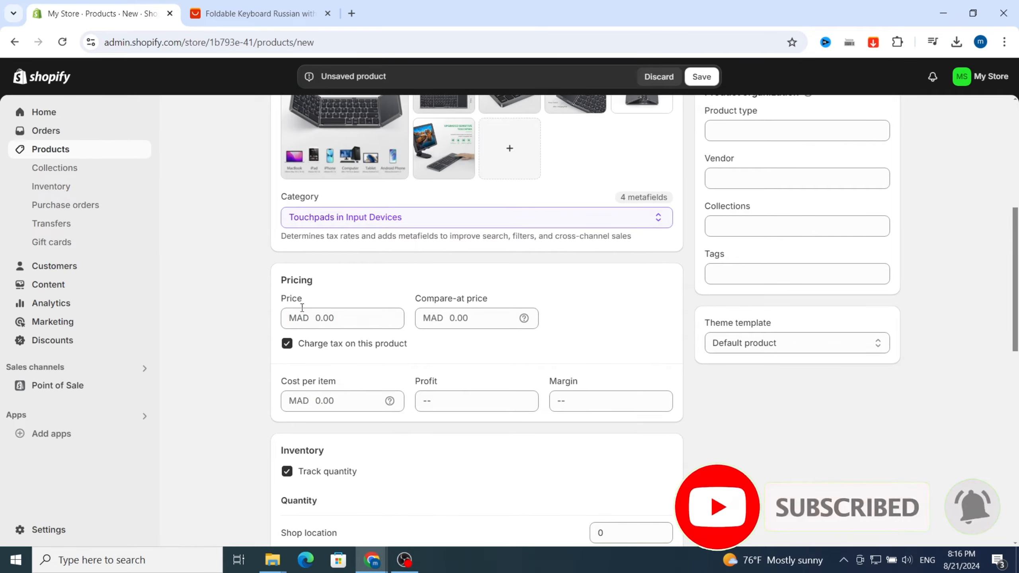
click(322, 321)
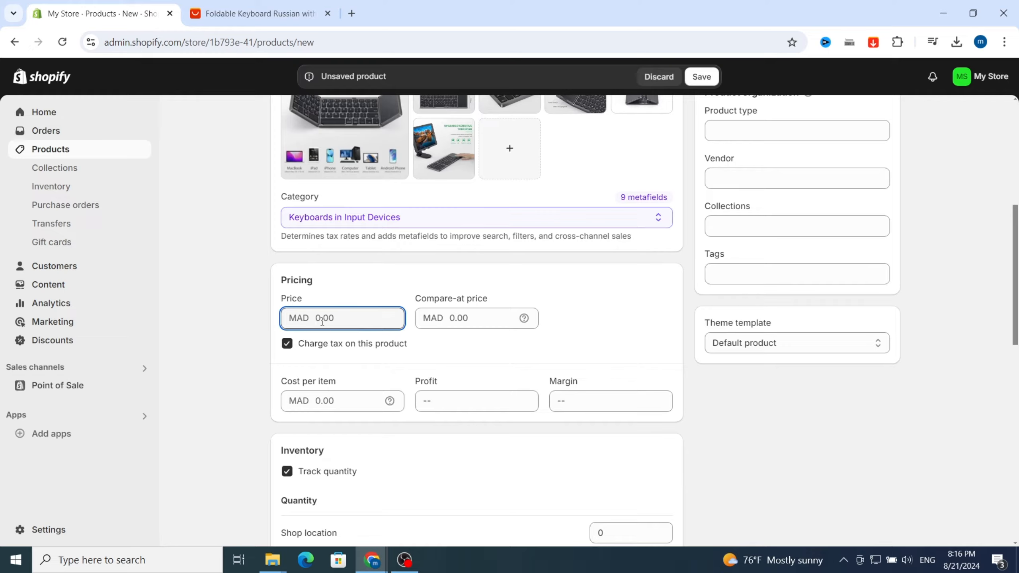
text(55)
click(483, 344)
click(449, 317)
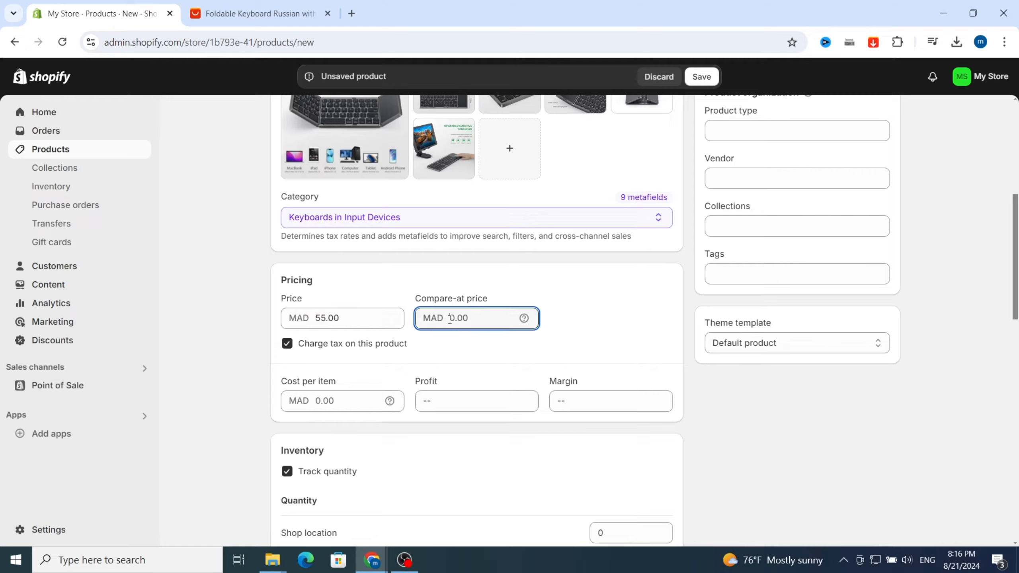
text(69)
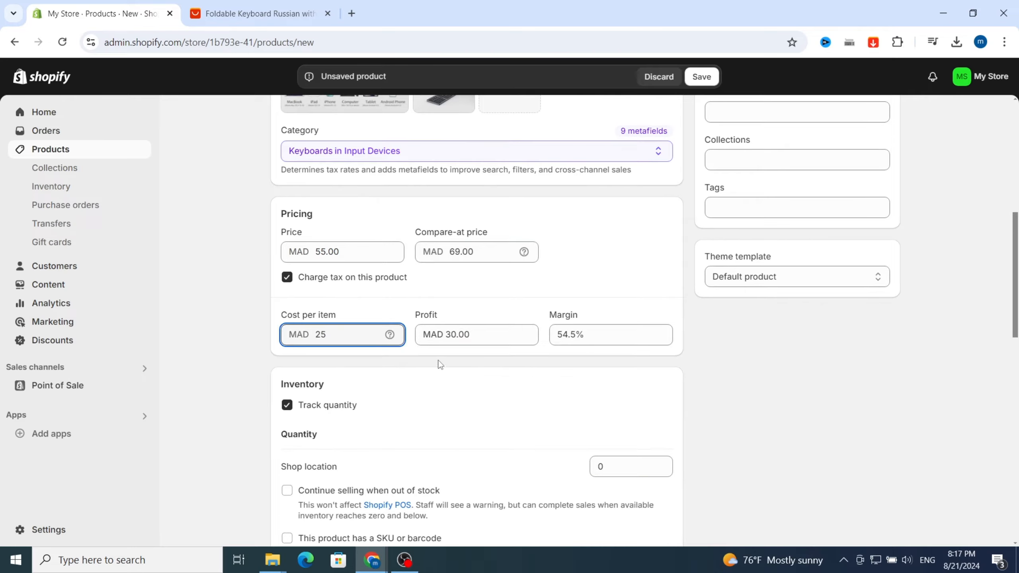
Step: Set the product's inventory quantity at the shop location to 1
scroll(385, 387, down, 5)
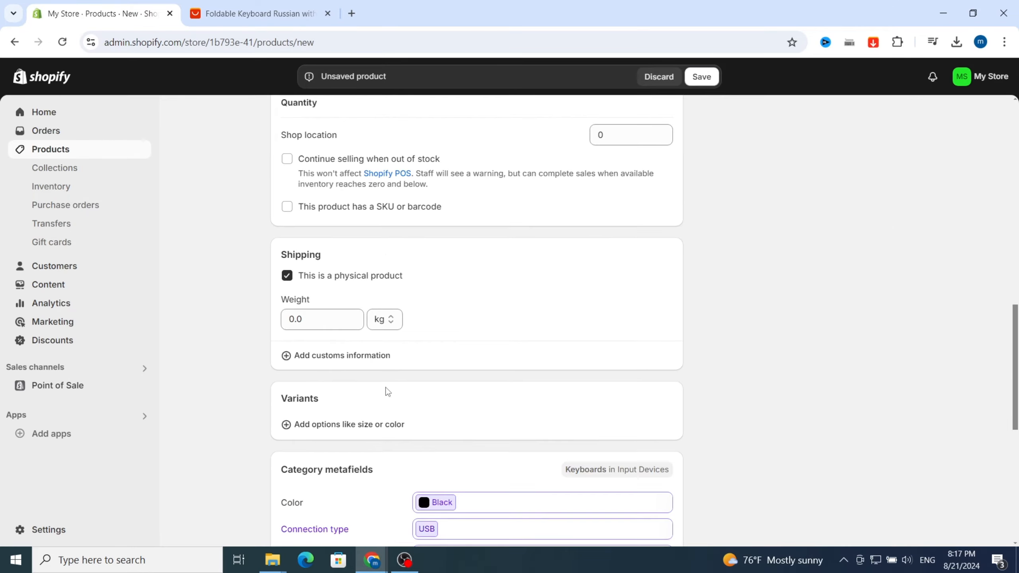
scroll(439, 341, up, 8)
scroll(439, 341, down, 9)
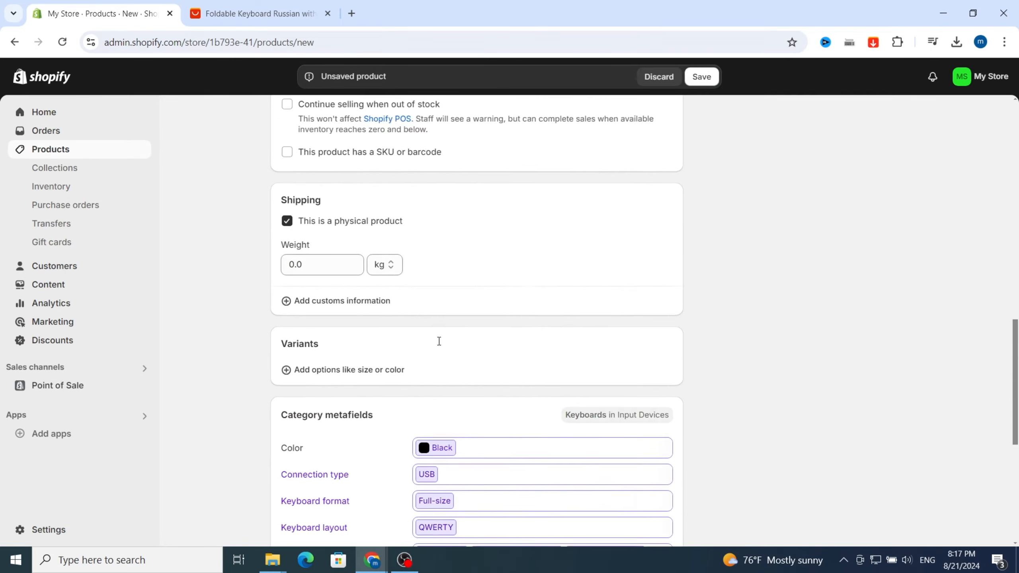
scroll(439, 341, up, 1)
scroll(439, 341, up, 5)
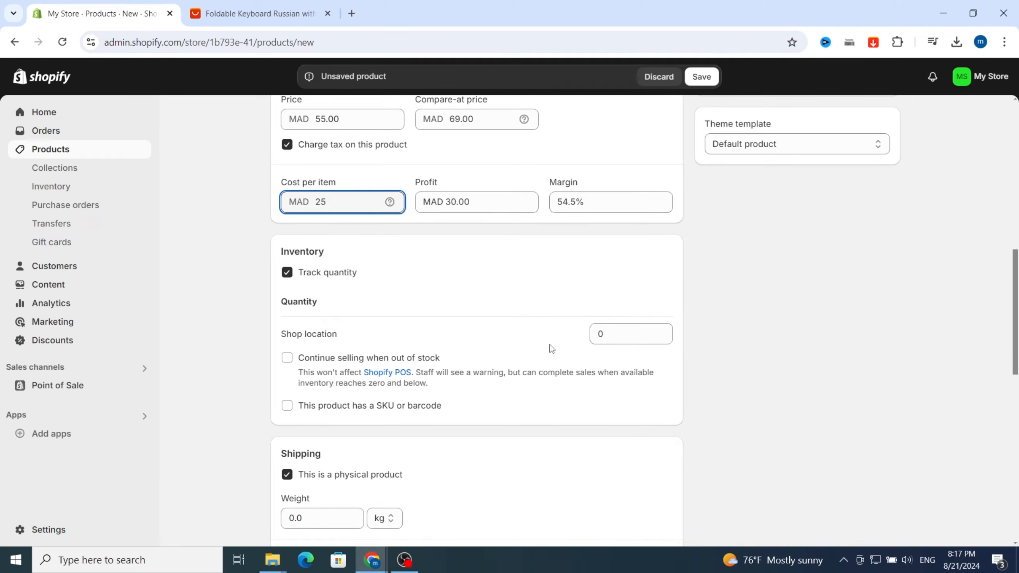
click(664, 335)
click(663, 332)
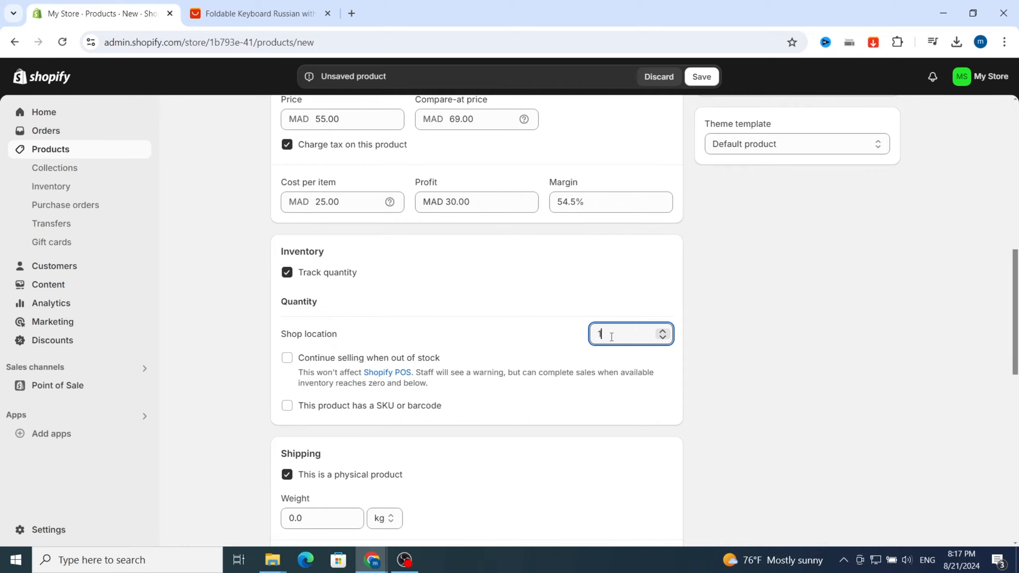
Step: Set the product's shipping weight to 500 g
scroll(334, 383, down, 2)
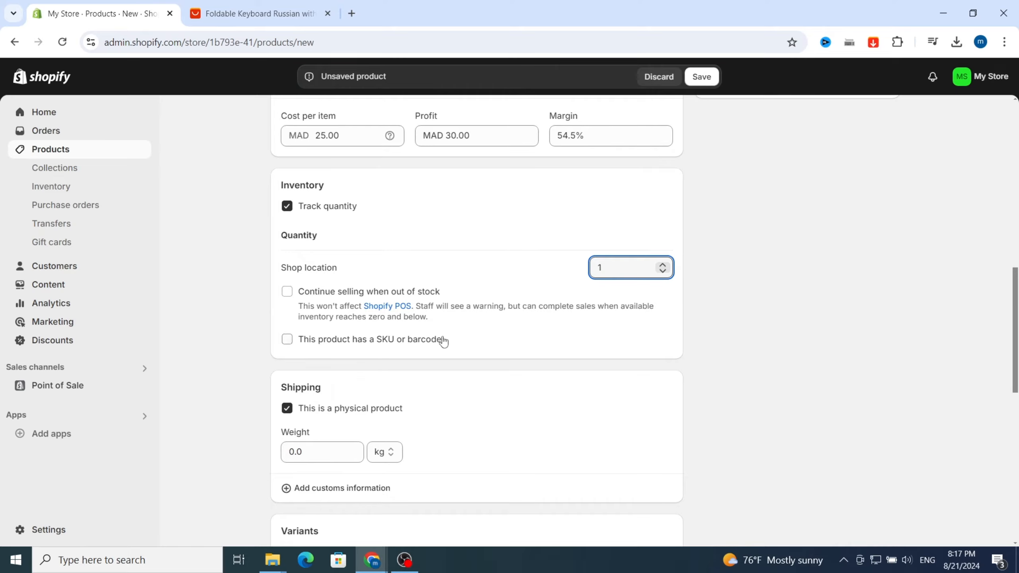
scroll(461, 343, down, 5)
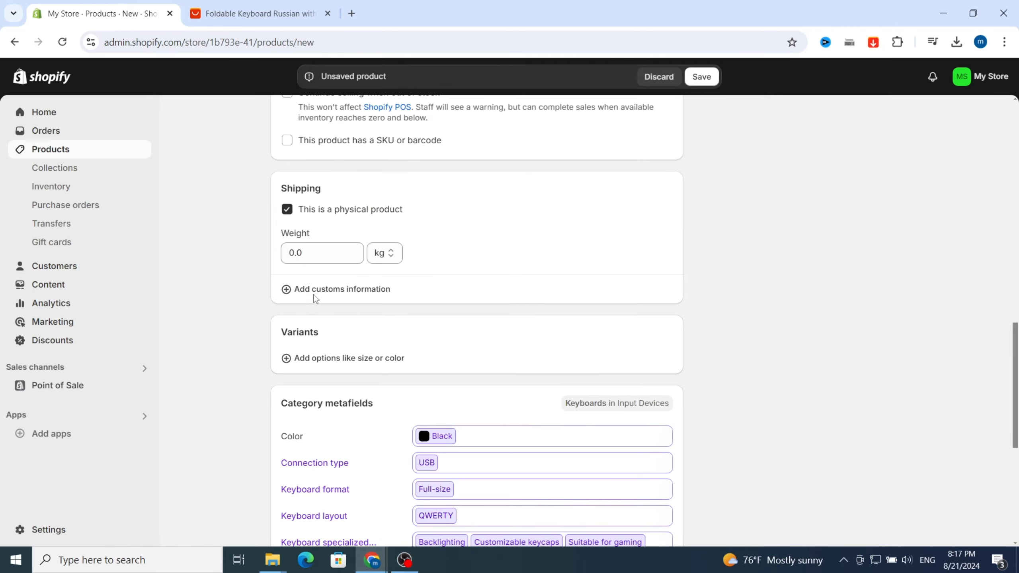
click(307, 257)
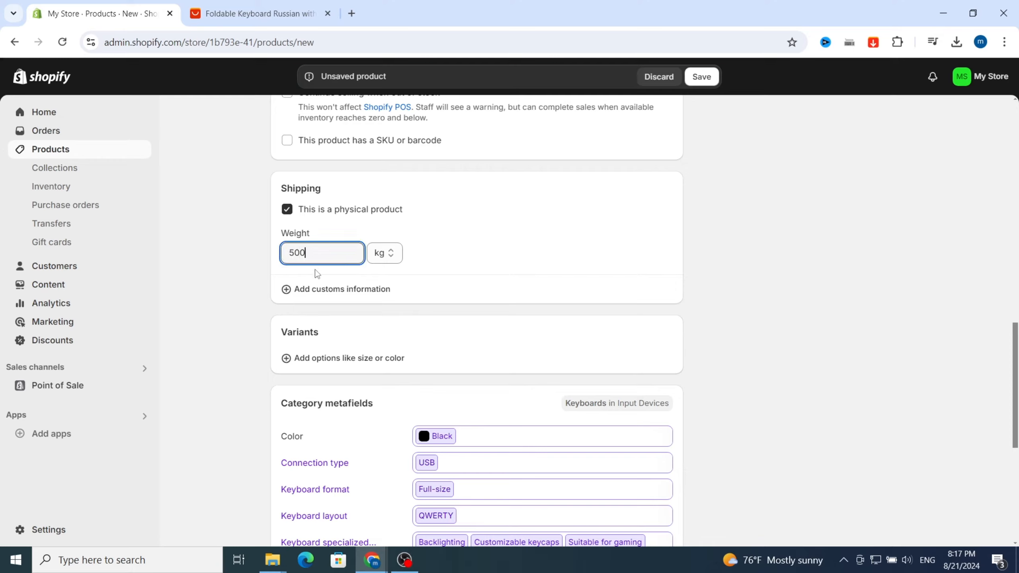
click(383, 253)
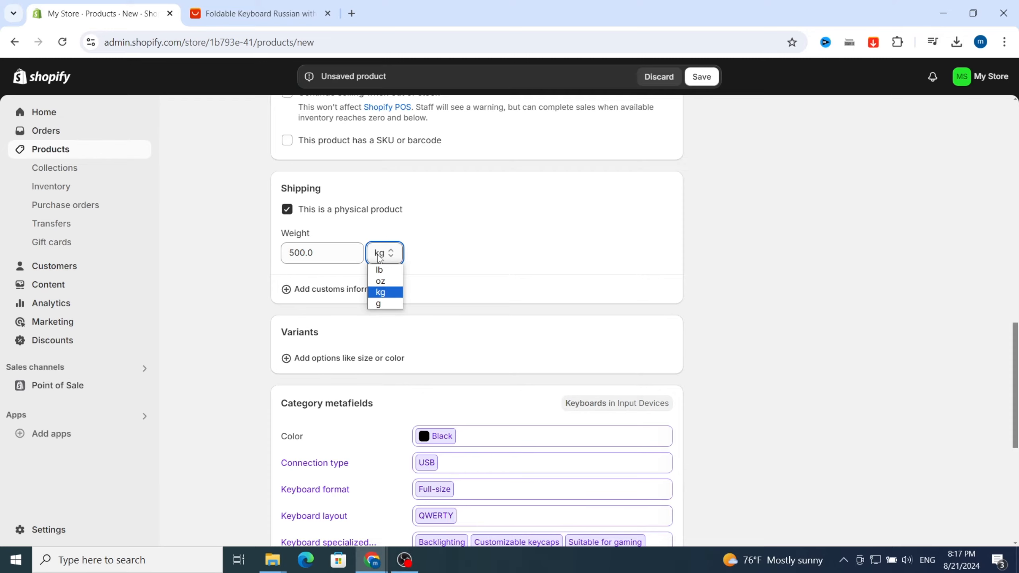
click(381, 305)
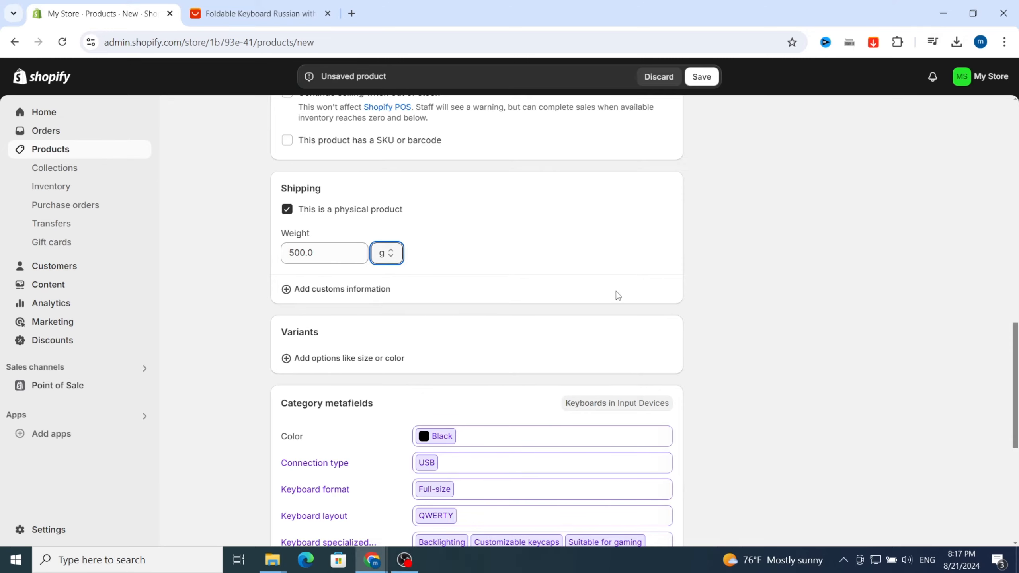
scroll(598, 291, down, 3)
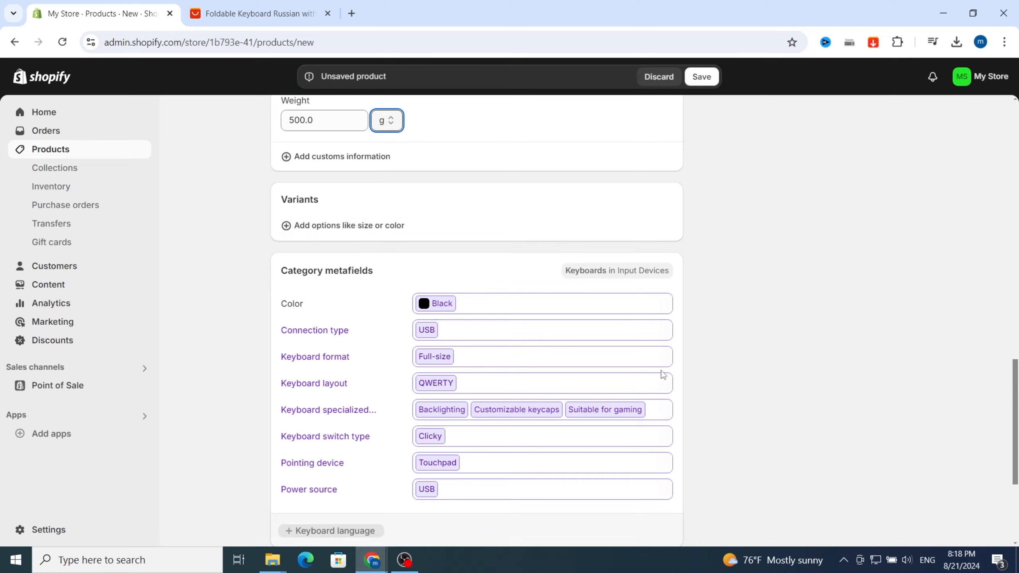
scroll(662, 378, up, 10)
scroll(443, 346, down, 15)
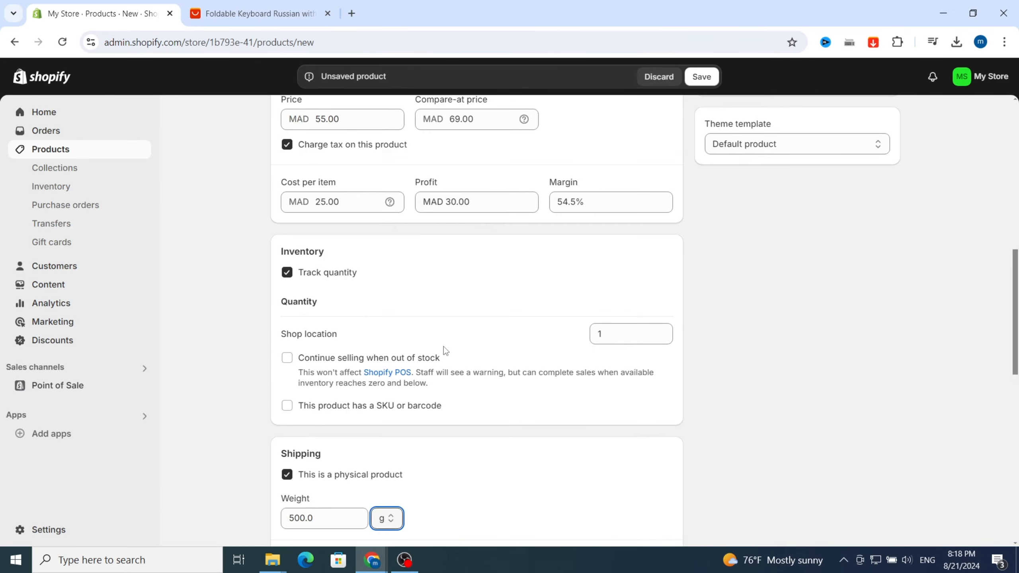
Step: Add a Color option to the product's variants from the connected metafield, using the value Black
scroll(443, 344, up, 3)
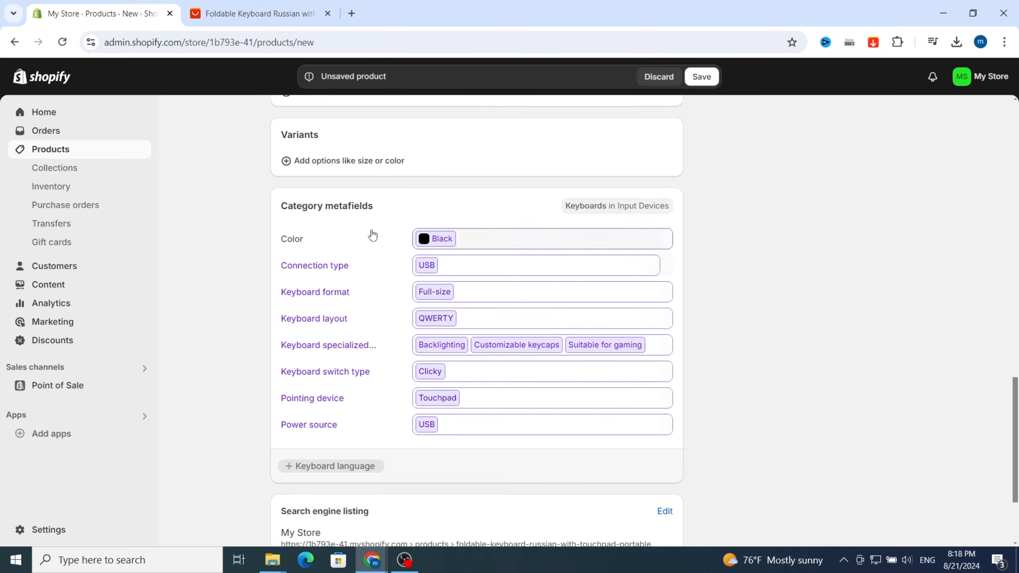
click(291, 161)
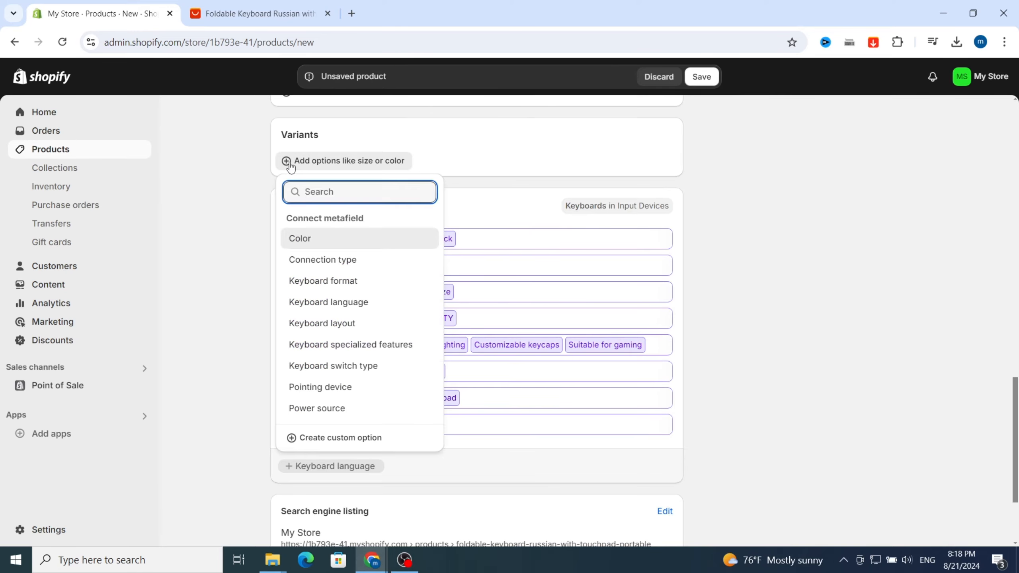
click(303, 241)
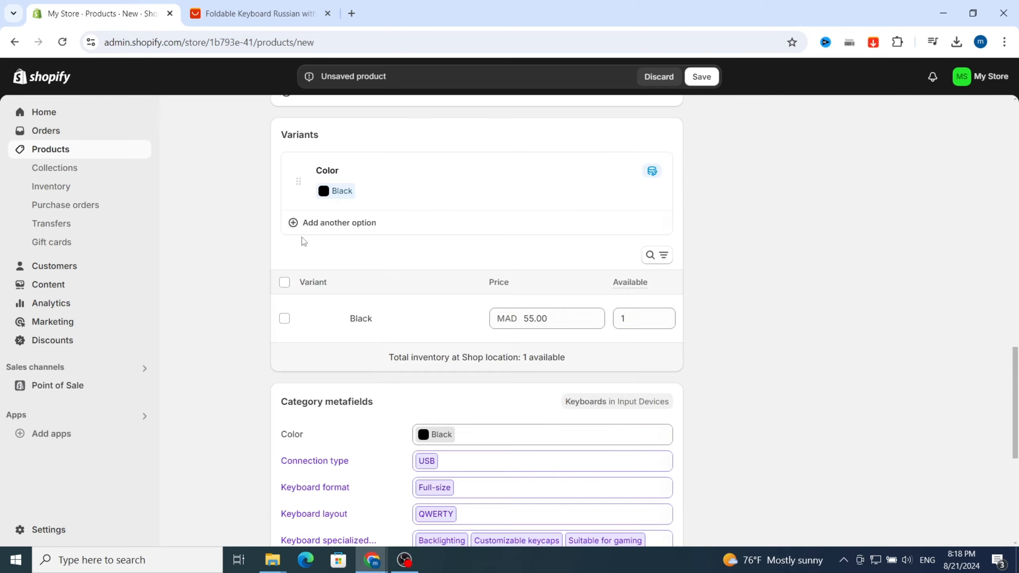
scroll(356, 281, down, 2)
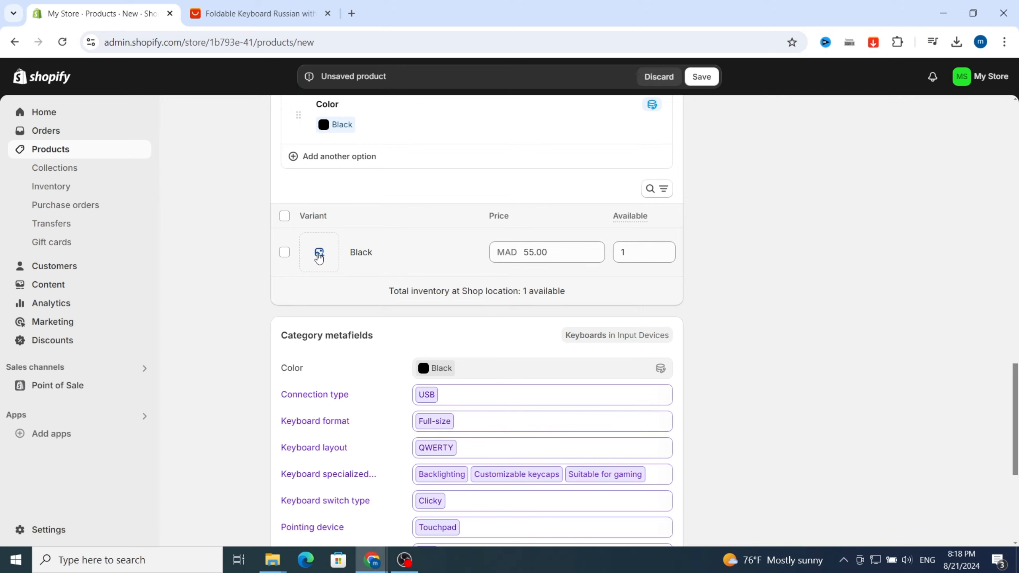
Step: Save the new foldable keyboard product with its suggested category metafields and search engine listing as they are
scroll(312, 311, down, 3)
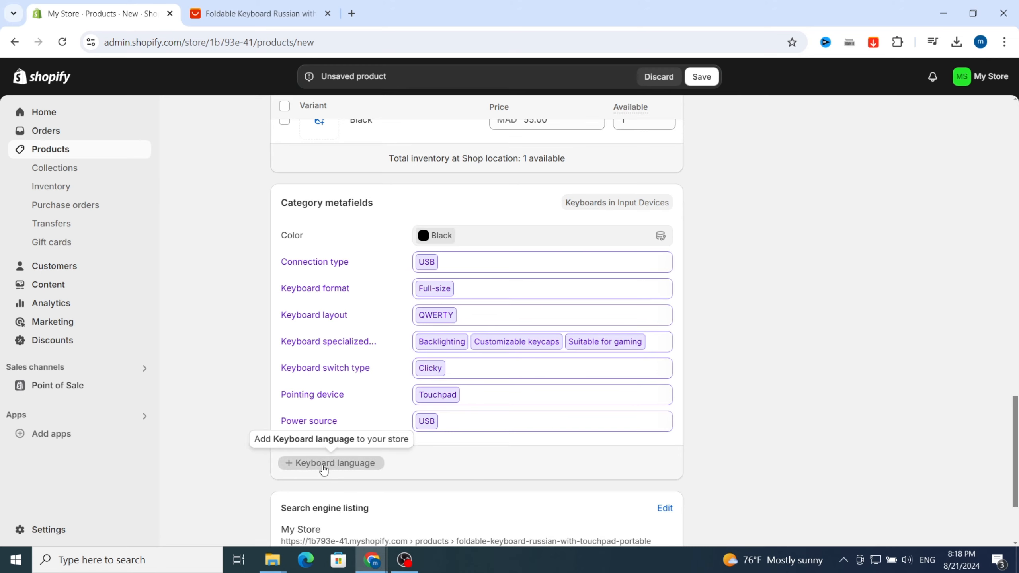
scroll(402, 464, down, 2)
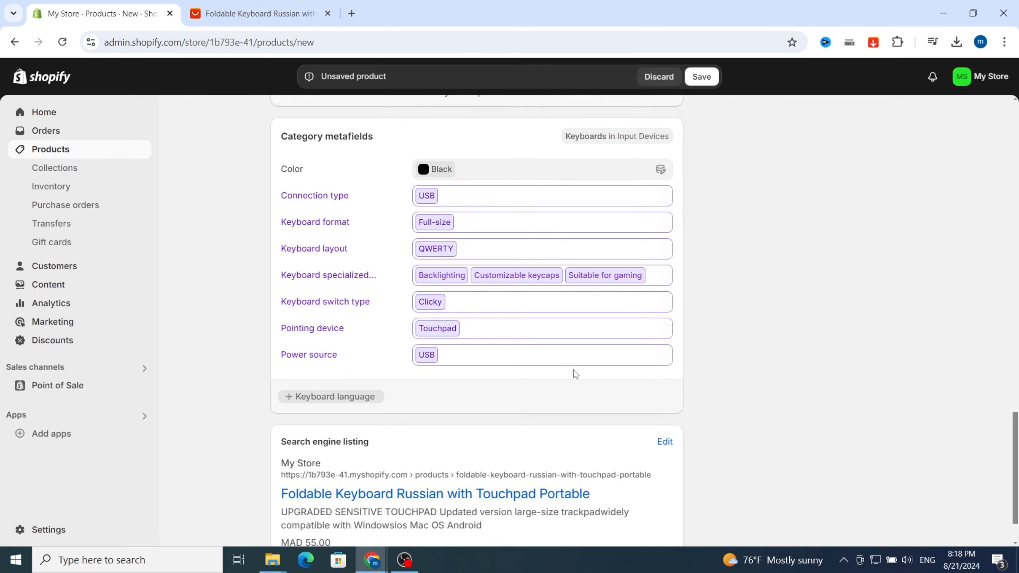
scroll(659, 292, down, 2)
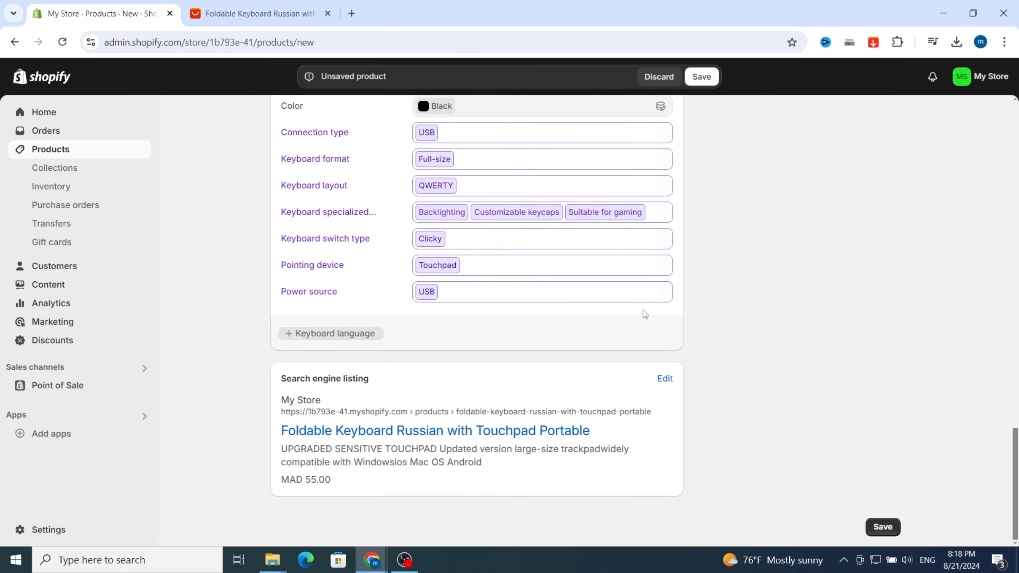
scroll(315, 376, up, 20)
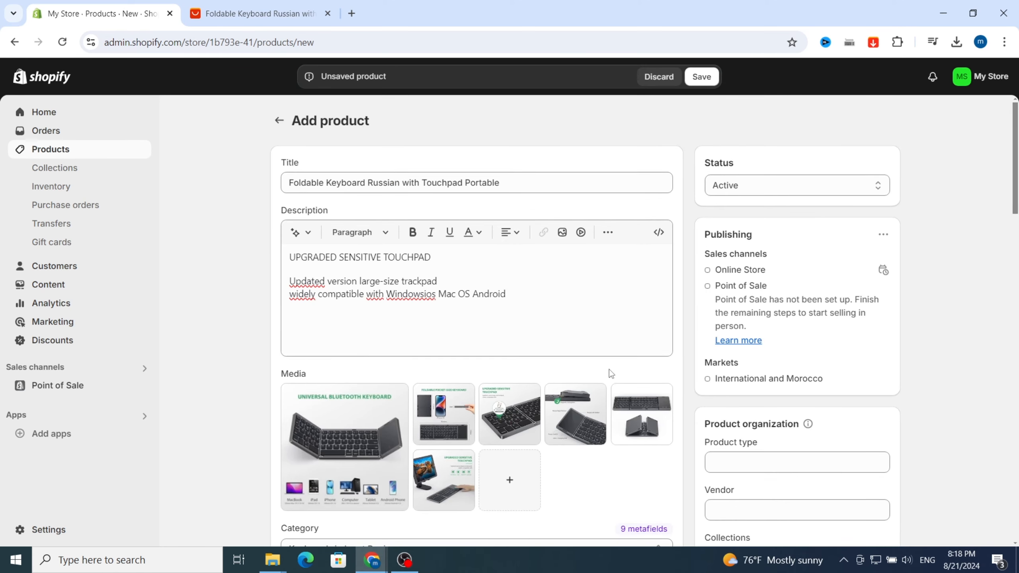
scroll(603, 371, down, 20)
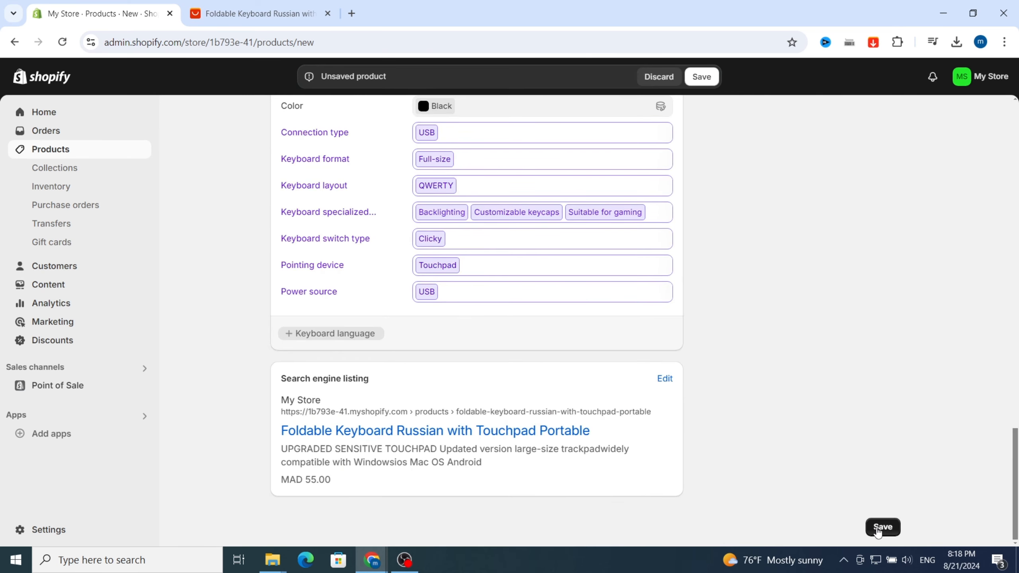
click(878, 527)
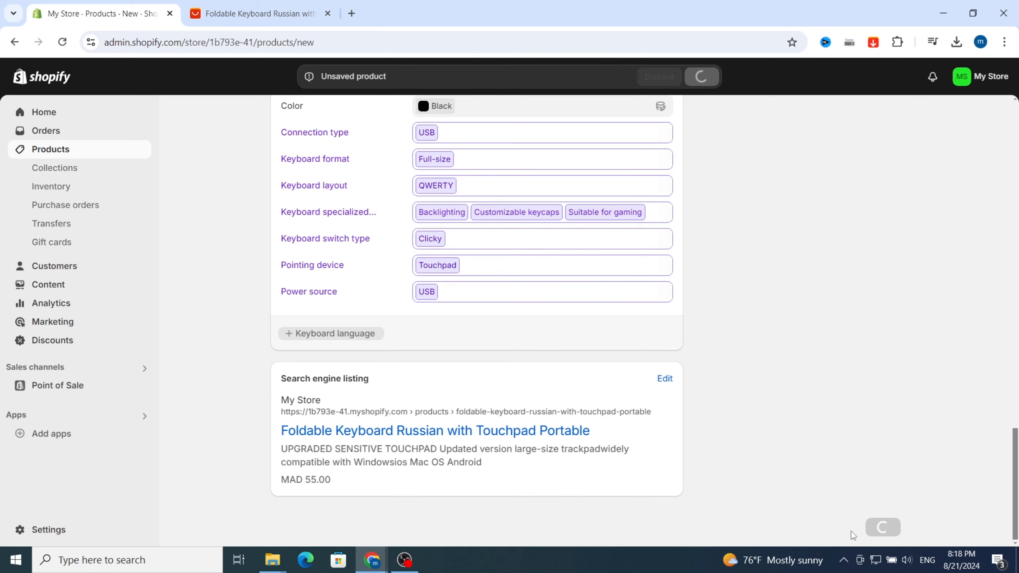